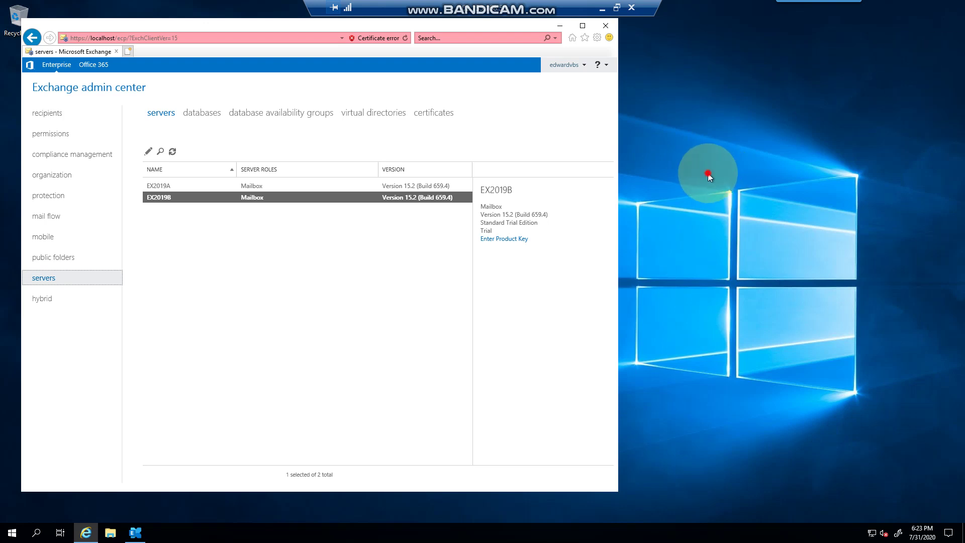
Step: Deselect EX2019B and select EX2019A in the servers list
left_click(710, 174)
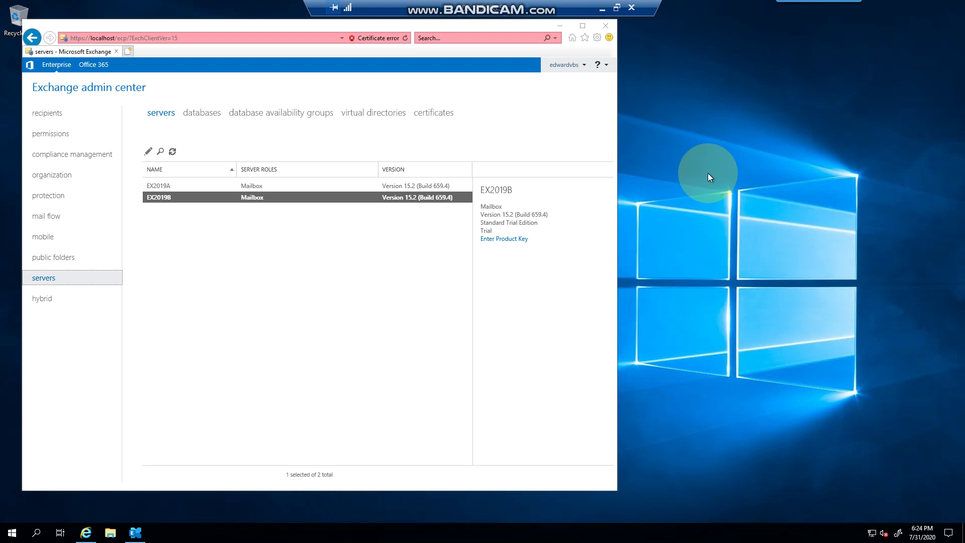
left_click(197, 265)
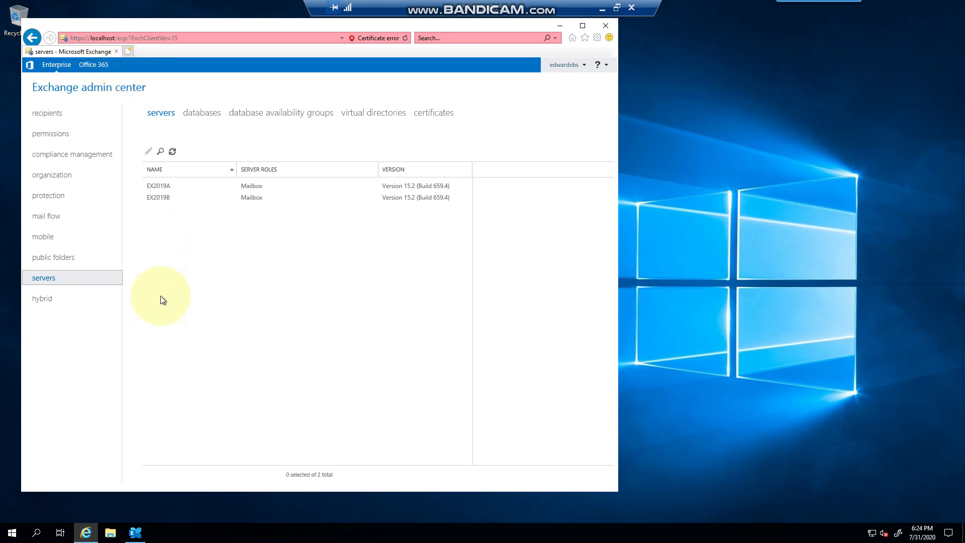
left_click(150, 188)
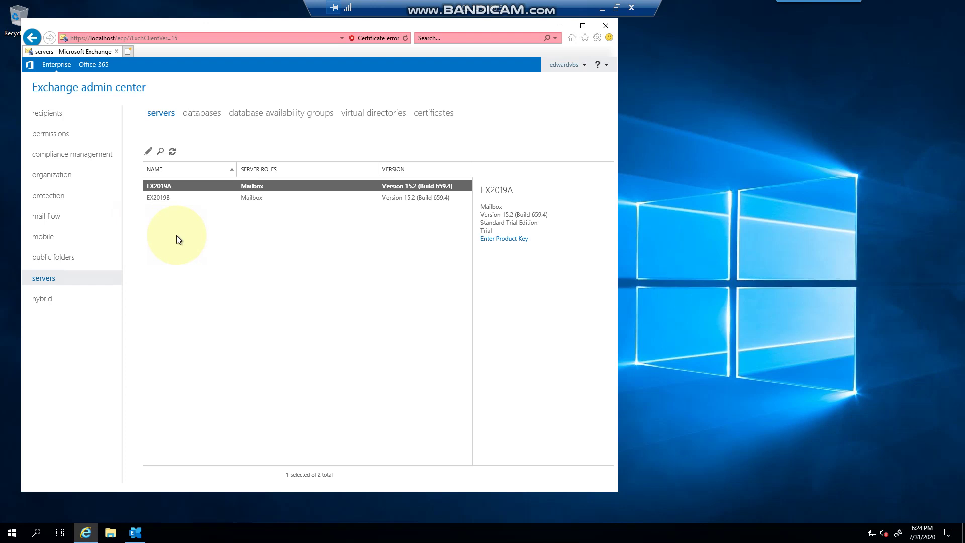
Step: In EX2019A's Outlook Anywhere settings, enter external host name mail.thexchangelab.com
double_click(164, 186)
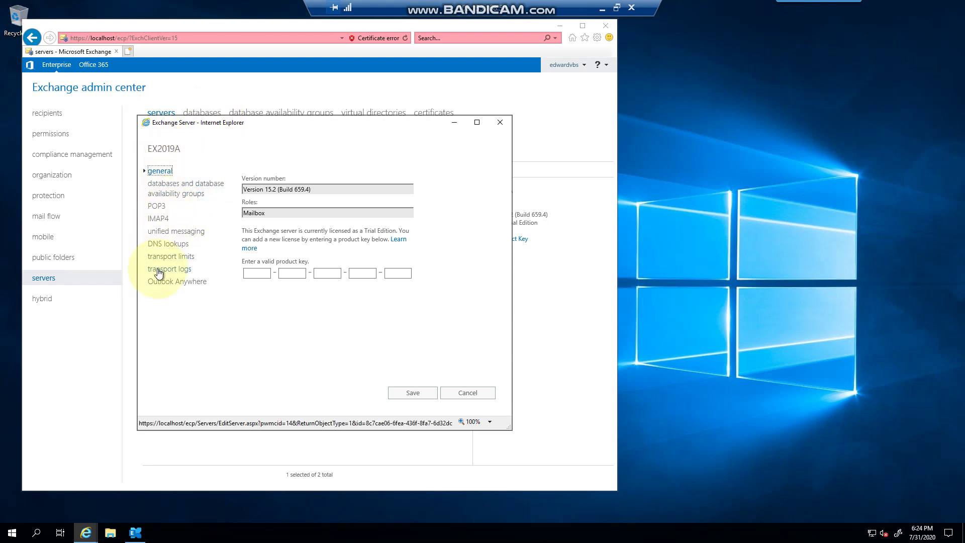
left_click(166, 282)
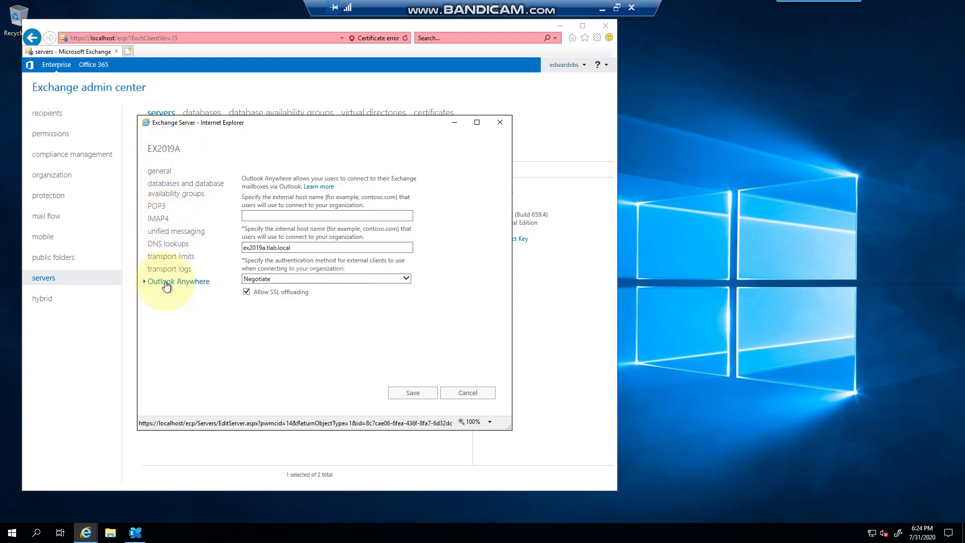
left_click(271, 220)
left_click(271, 218)
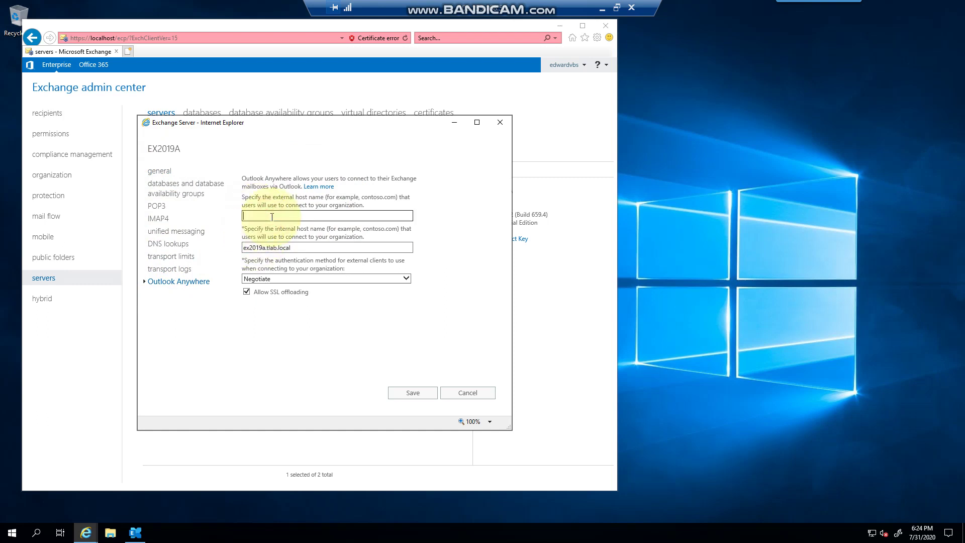
type("thexchangelab.commail.")
Step: Replace internal host name ex2019a.tlab.local with mail.thexchangelab.com and clear Allow SSL offloading
left_click_drag(334, 217, 210, 217)
key("ctrl+c")
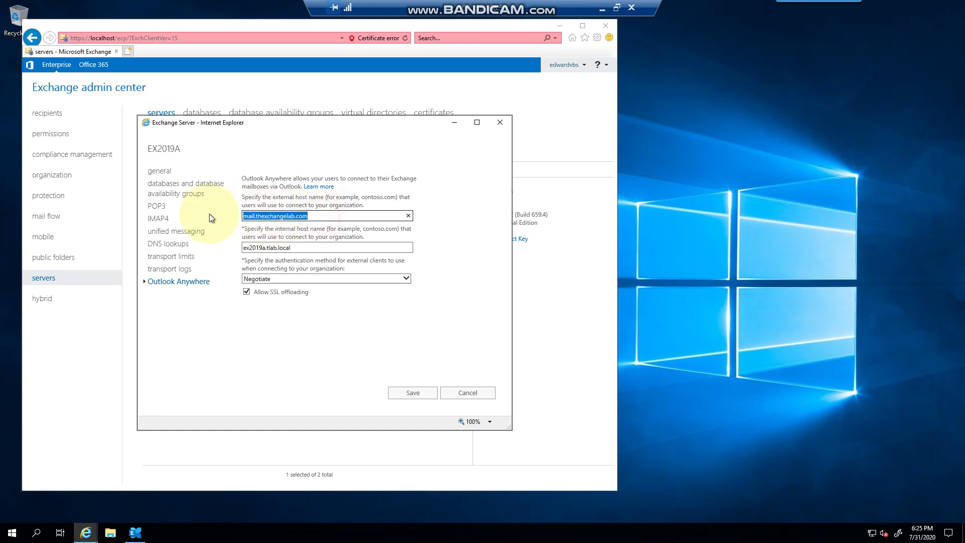
left_click_drag(299, 247, 196, 248)
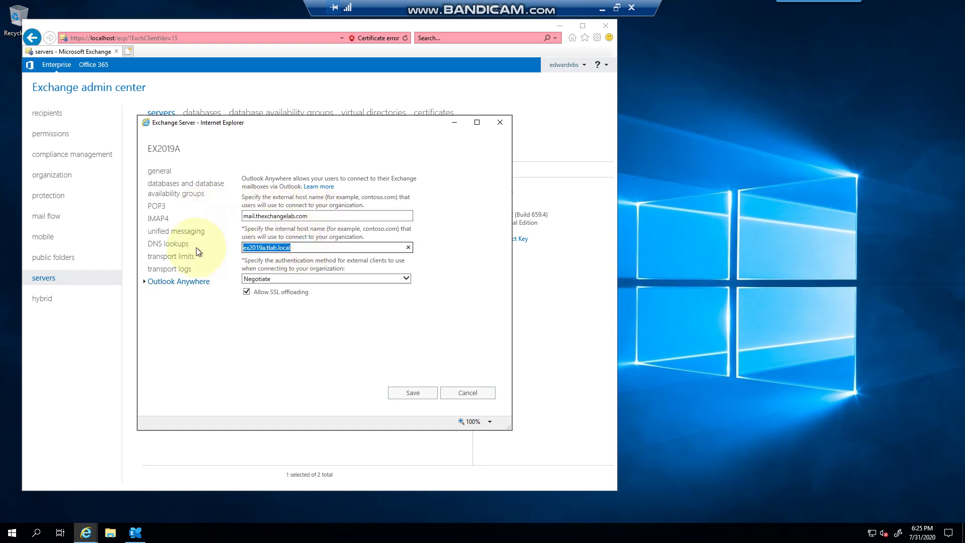
key("ctrl+v")
mouse_move(259, 306)
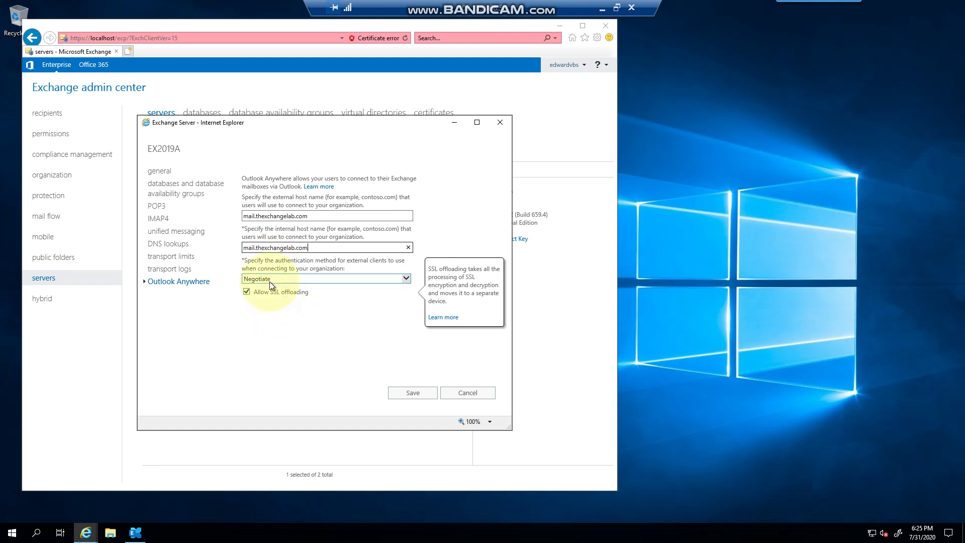
left_click(246, 292)
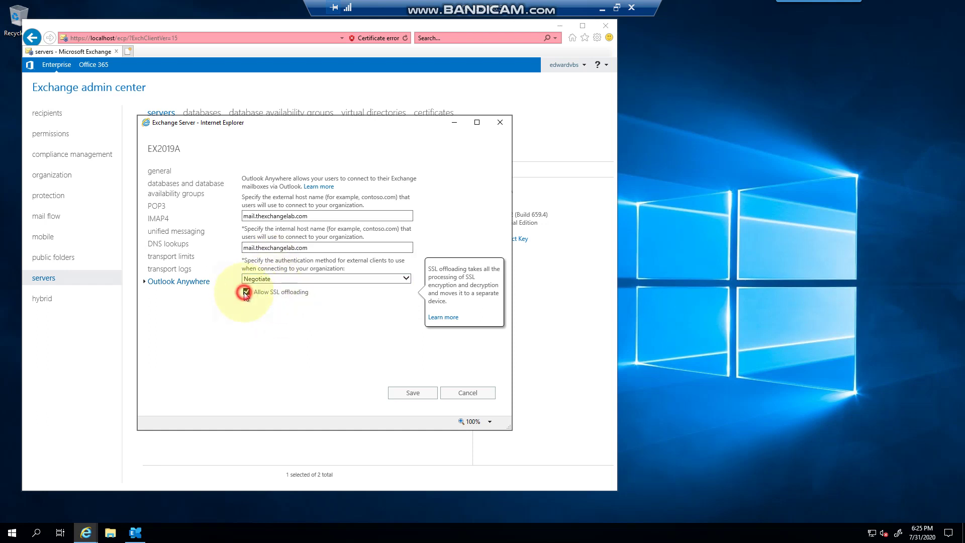
Step: Choose Basic external authentication for EX2019A's Outlook Anywhere and save
left_click(272, 279)
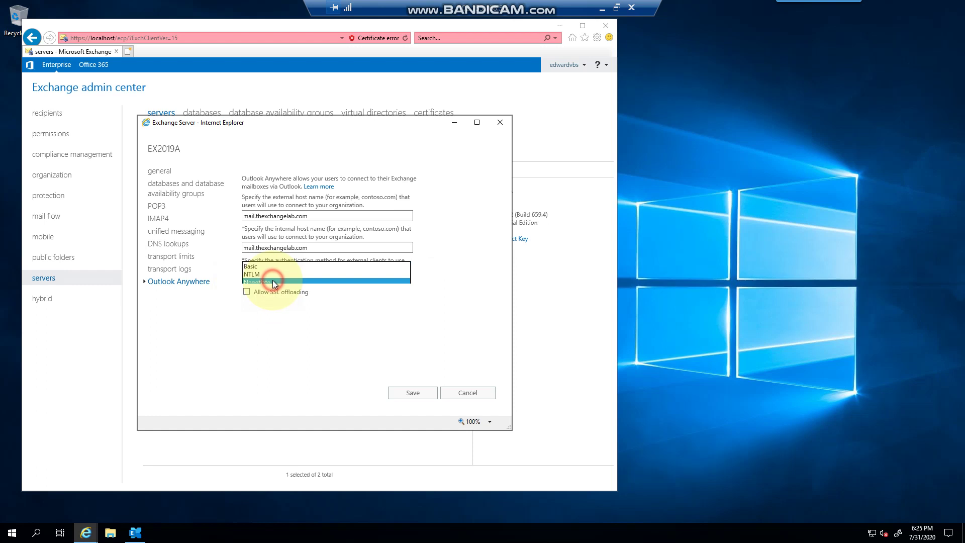
left_click(251, 263)
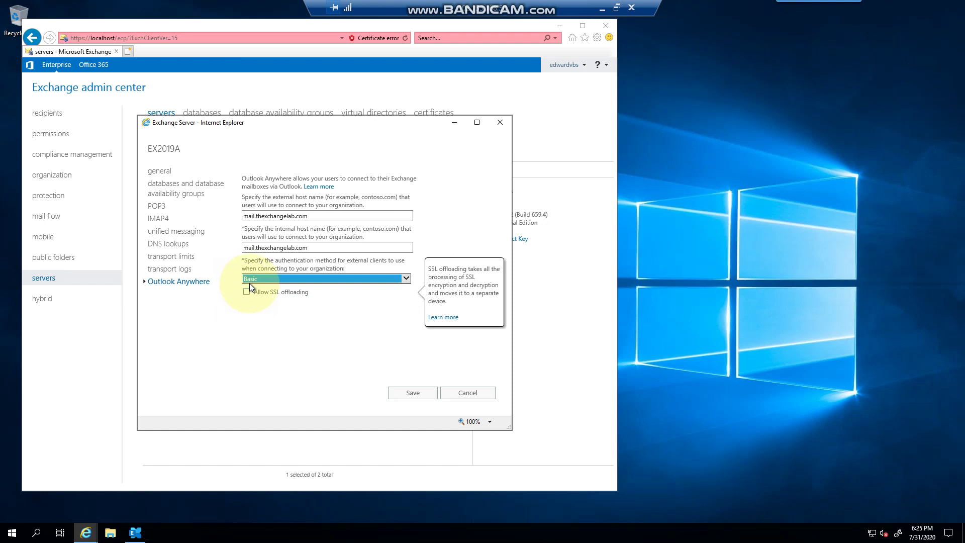
left_click(250, 281)
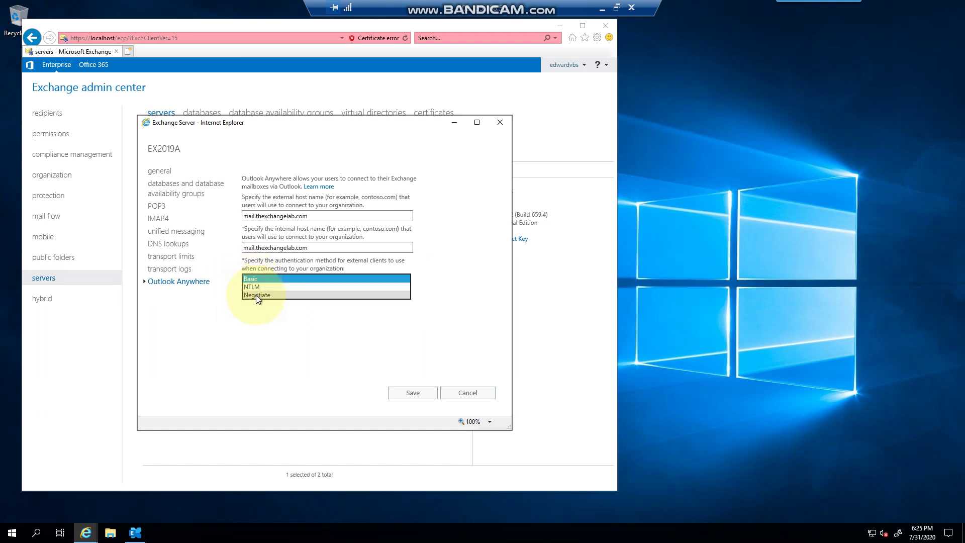
left_click(265, 327)
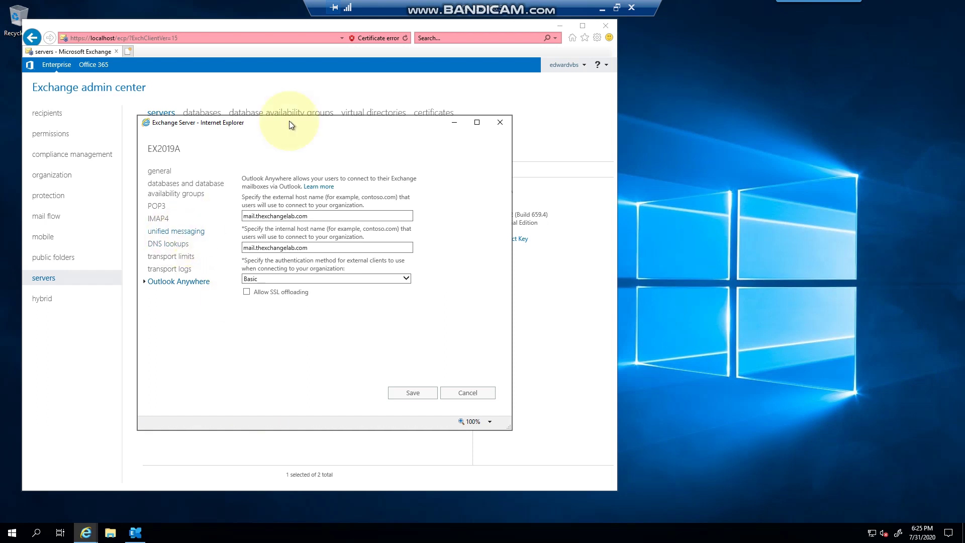
left_click(412, 391)
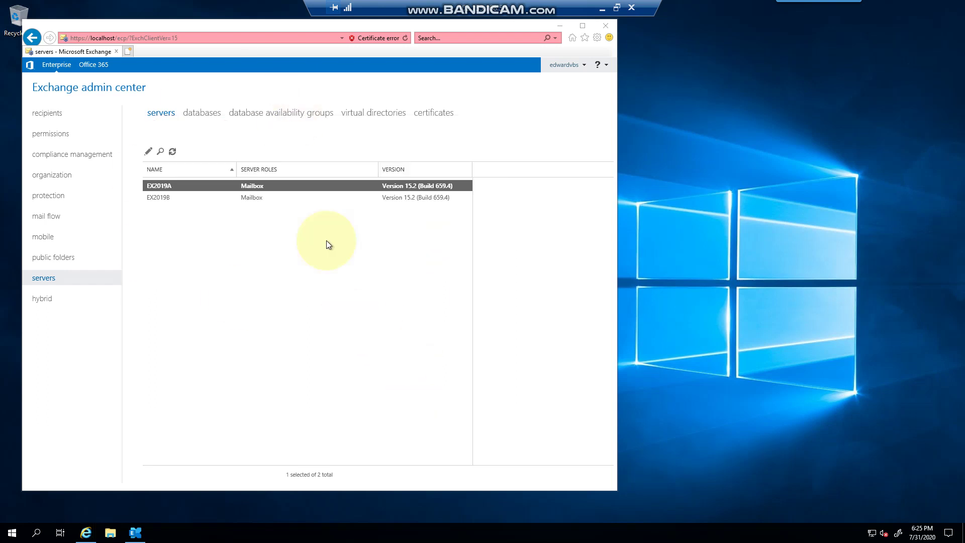
Step: Filter virtual directories to EX2019A and review ecp, Autodiscover, EWS, mapi, ActiveSync, OAB, owa, PowerShell
left_click(375, 113)
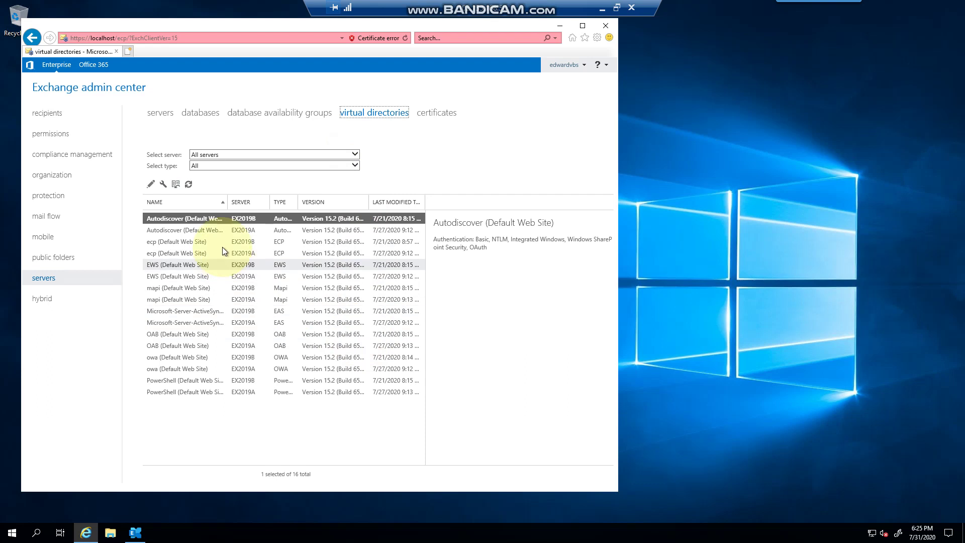
left_click(210, 155)
left_click(210, 162)
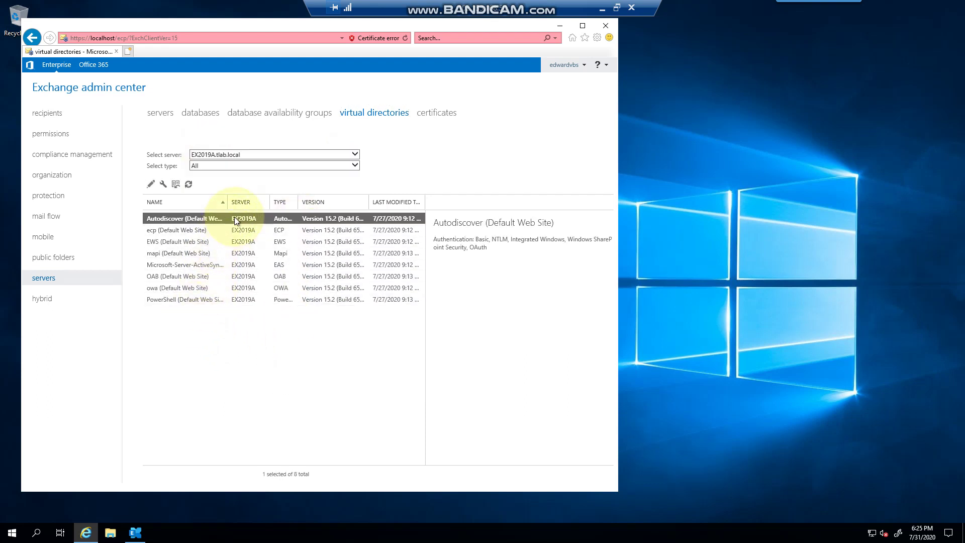
left_click(228, 202)
mouse_move(229, 202)
left_mouse_down()
mouse_move(251, 201)
mouse_move(235, 202)
left_mouse_up()
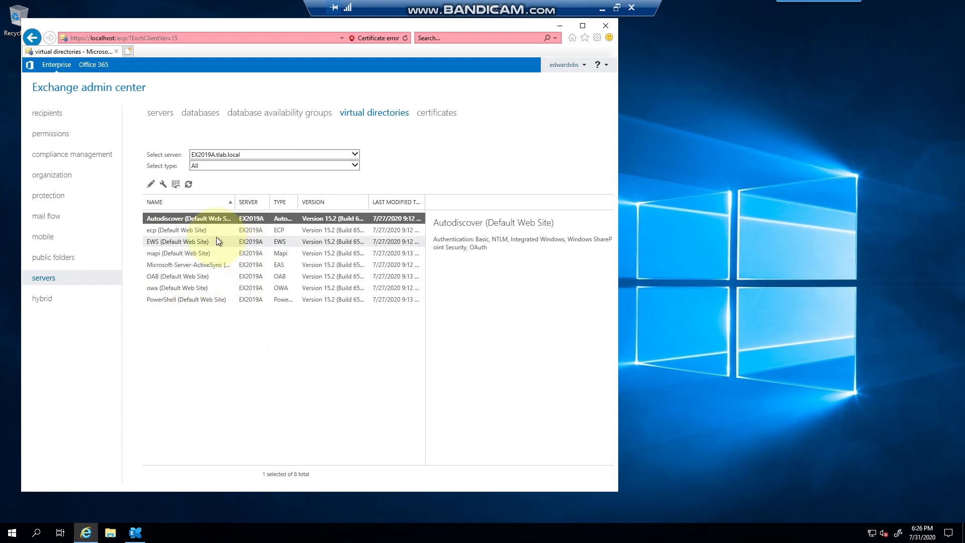
left_click(201, 230)
left_click(206, 219)
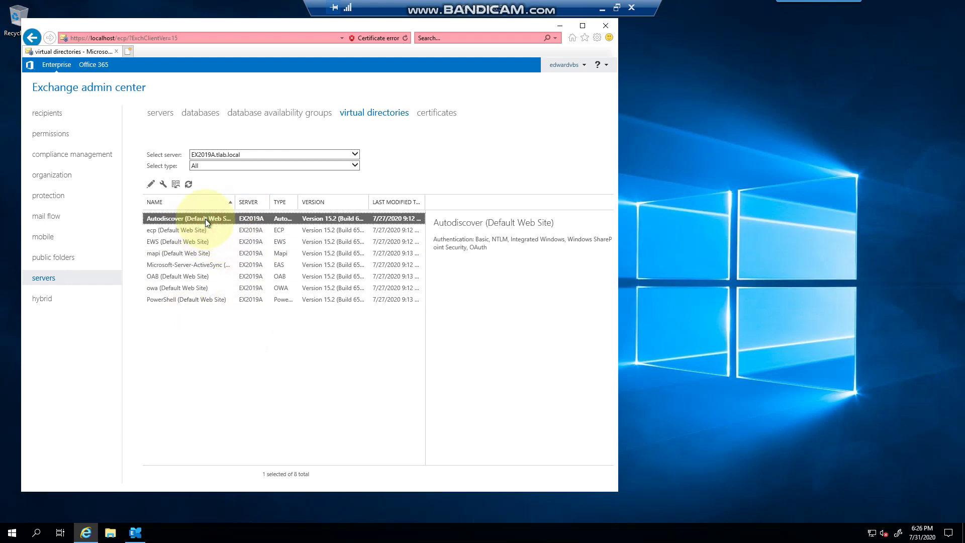
left_click(153, 243)
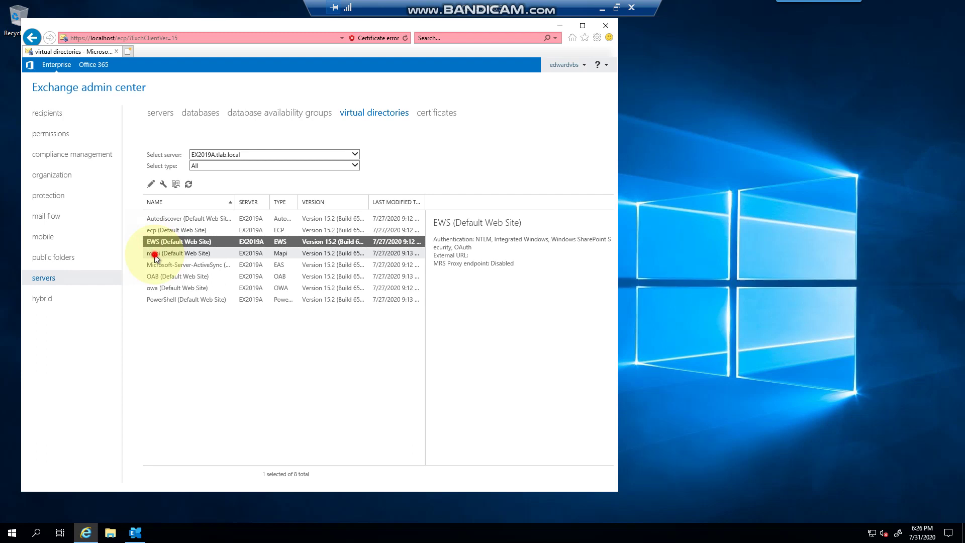
left_click(155, 256)
left_click(173, 264)
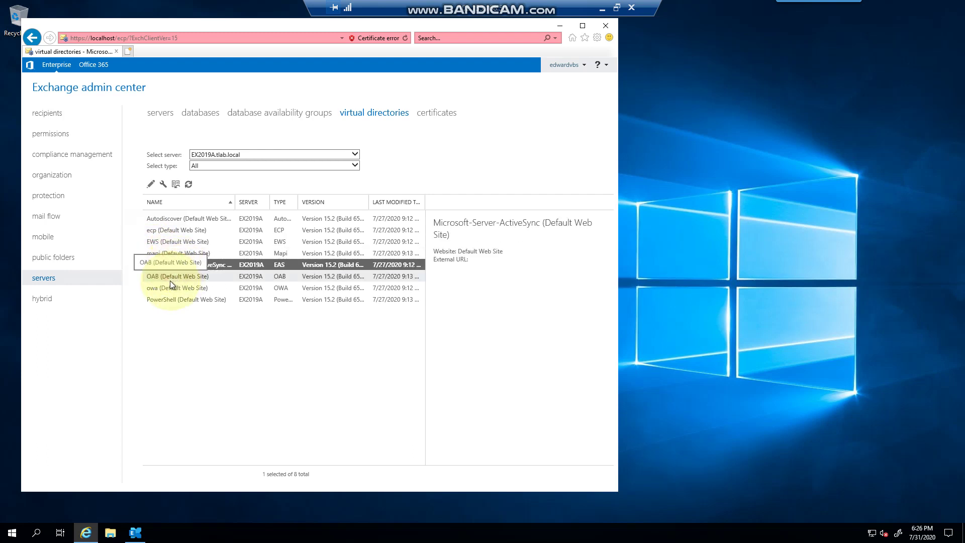
left_click(170, 282)
left_click(167, 288)
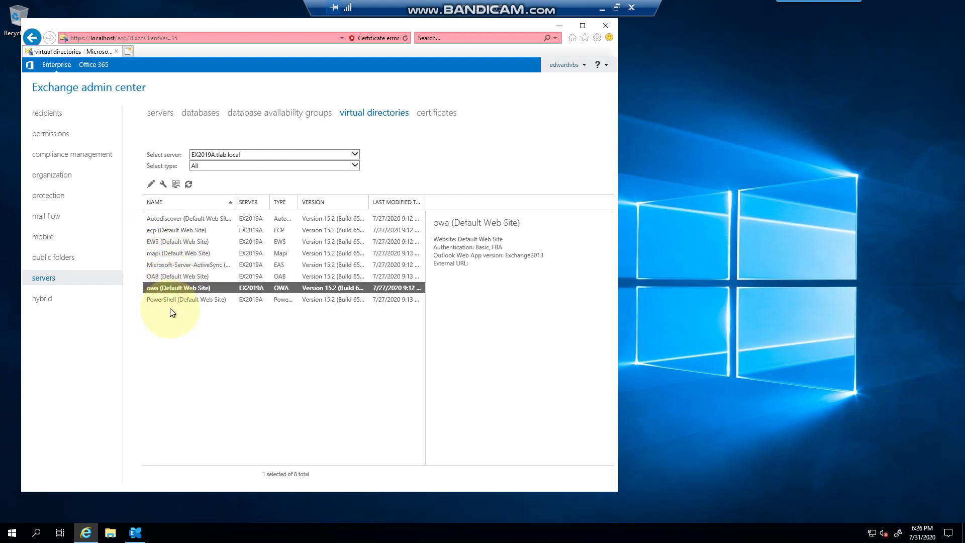
left_click(173, 301)
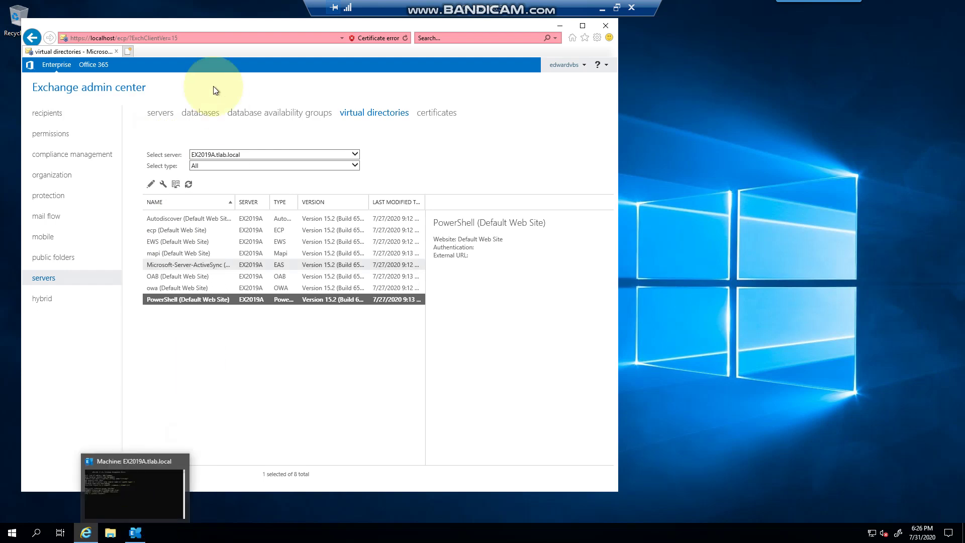
Step: Reopen EX2019A's Outlook Anywhere settings and switch to the Exchange Management Shell
left_click(160, 113)
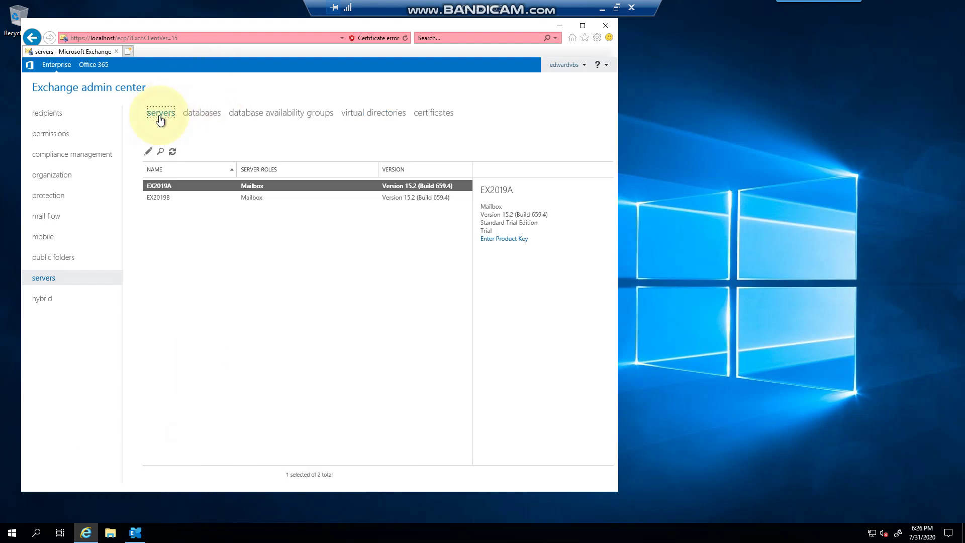
double_click(161, 186)
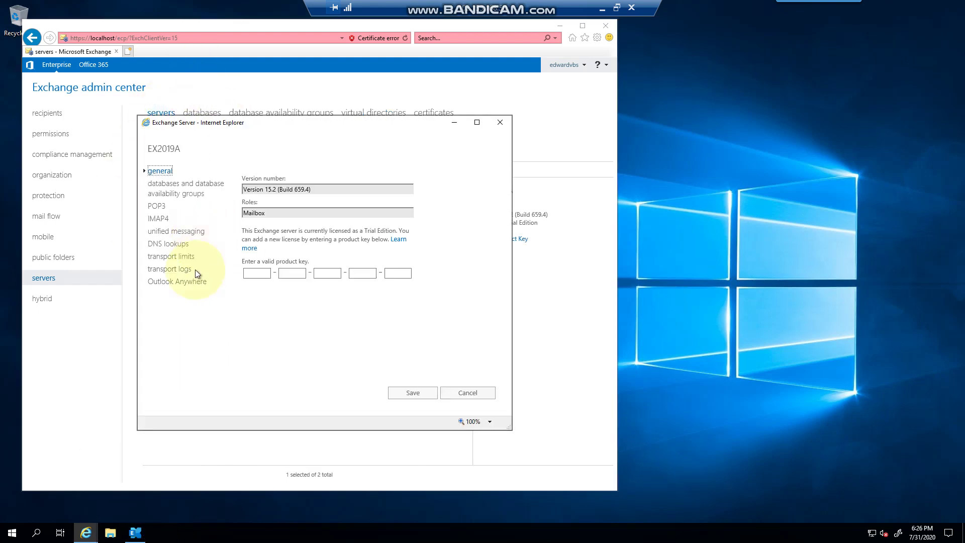
left_click(196, 281)
left_click(135, 533)
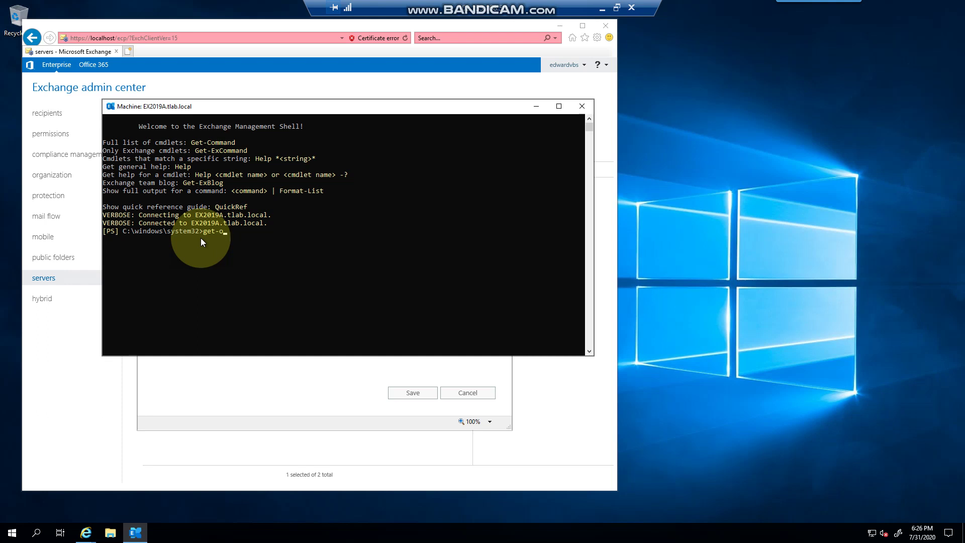
Step: Run Get-OutlookAnywhere -Server ex2019a |fl in the Shell
type("ou")
key("Tab")
type("-ser")
key("Tab")
type("ex2019a |fl")
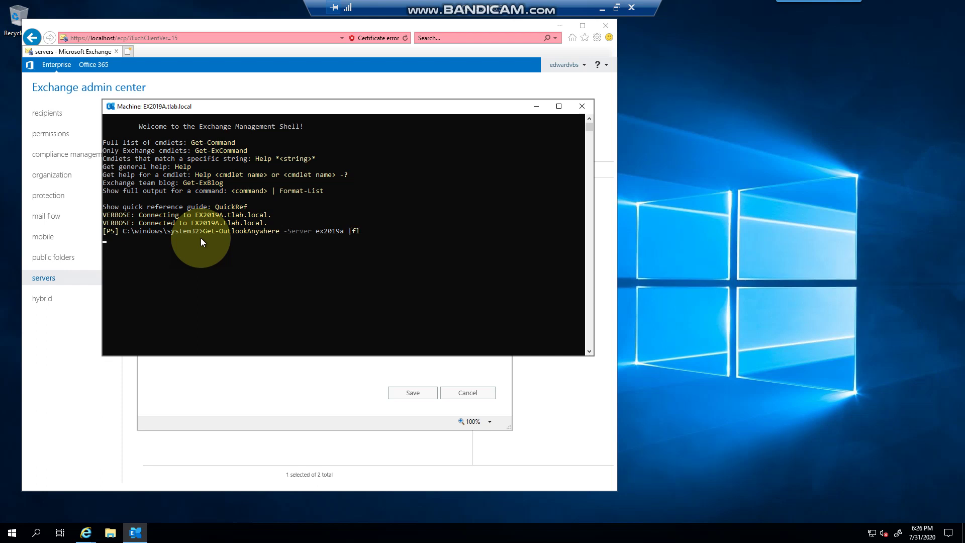
left_click(376, 357)
left_click_drag(368, 373, 364, 468)
scroll(352, 394, "up", 5)
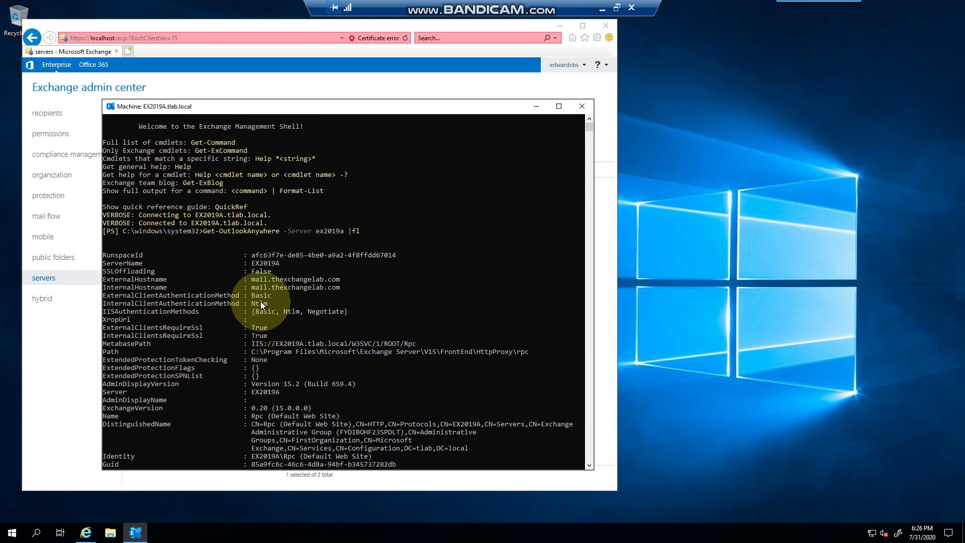
Step: Highlight the host names and authentication methods in the output, then return to the admin center
left_click_drag(112, 281, 342, 280)
left_click_drag(113, 287, 338, 285)
left_click_drag(267, 299, 239, 299)
left_click(240, 298)
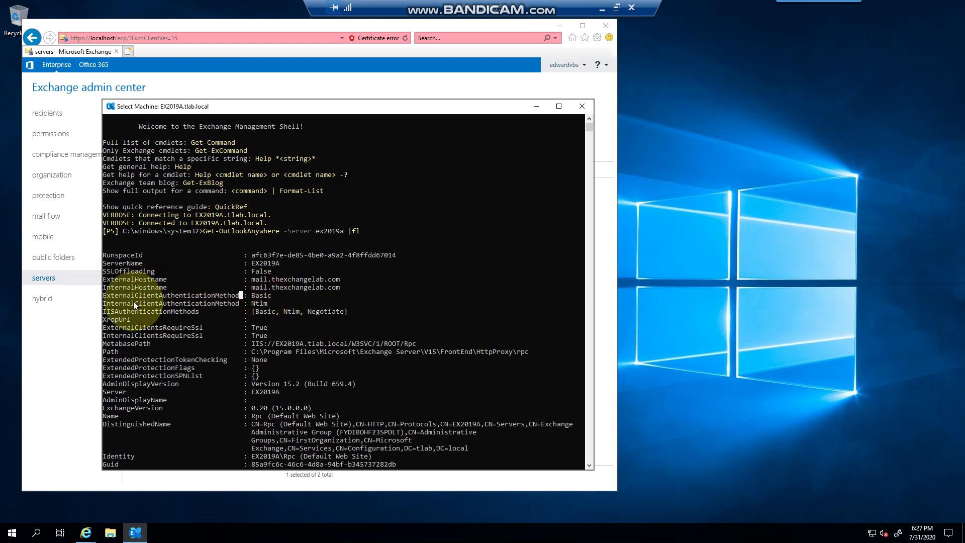
left_click_drag(274, 304, 208, 315)
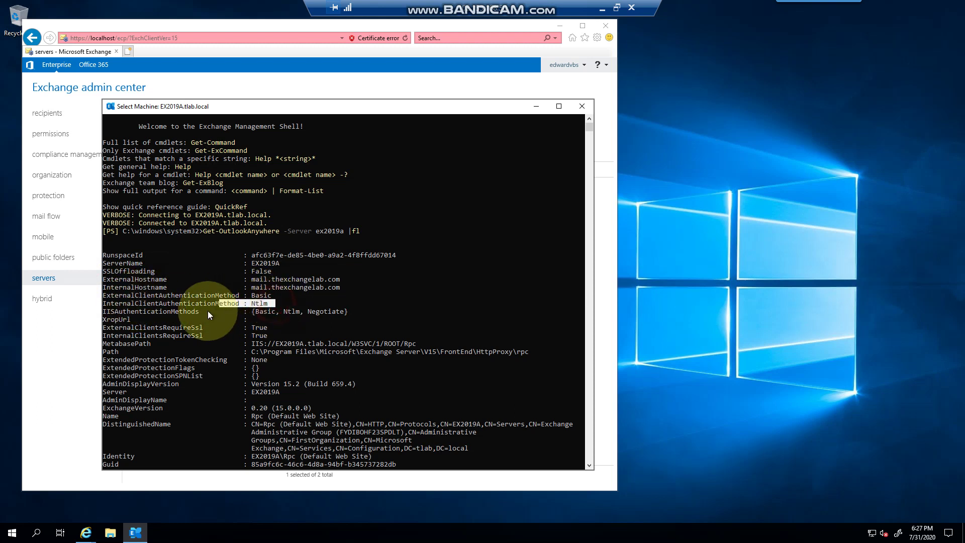
left_click(248, 321)
left_click_drag(113, 316, 305, 311)
left_click(260, 315)
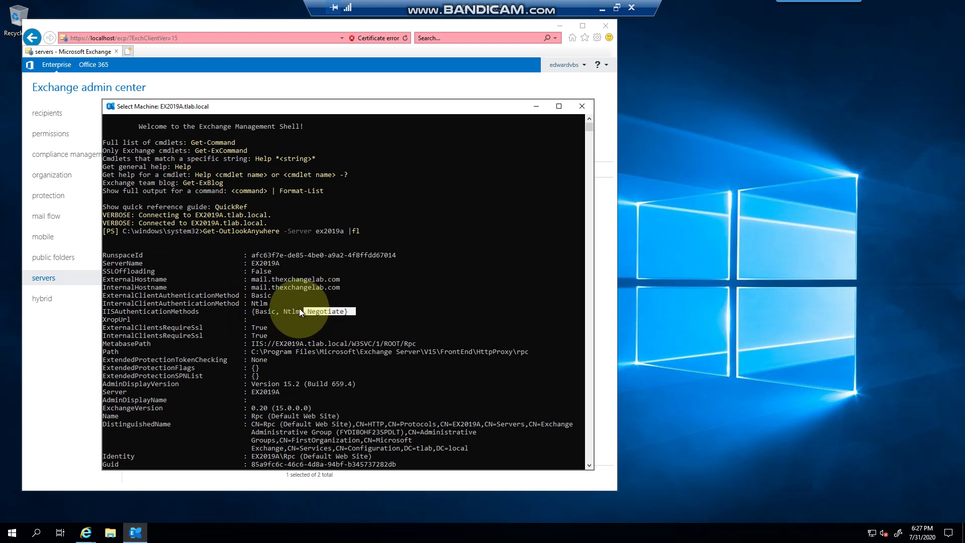
left_click(222, 231)
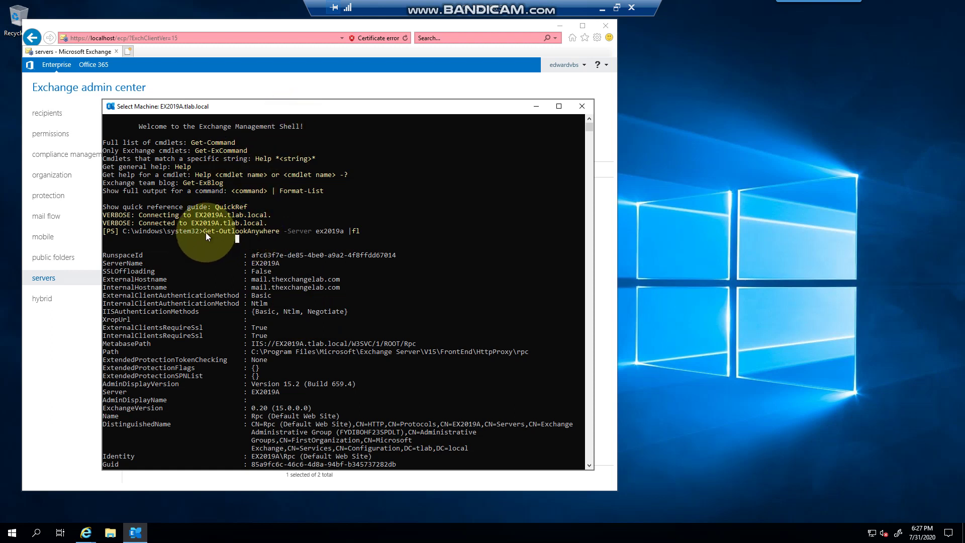
left_click_drag(206, 233, 364, 236)
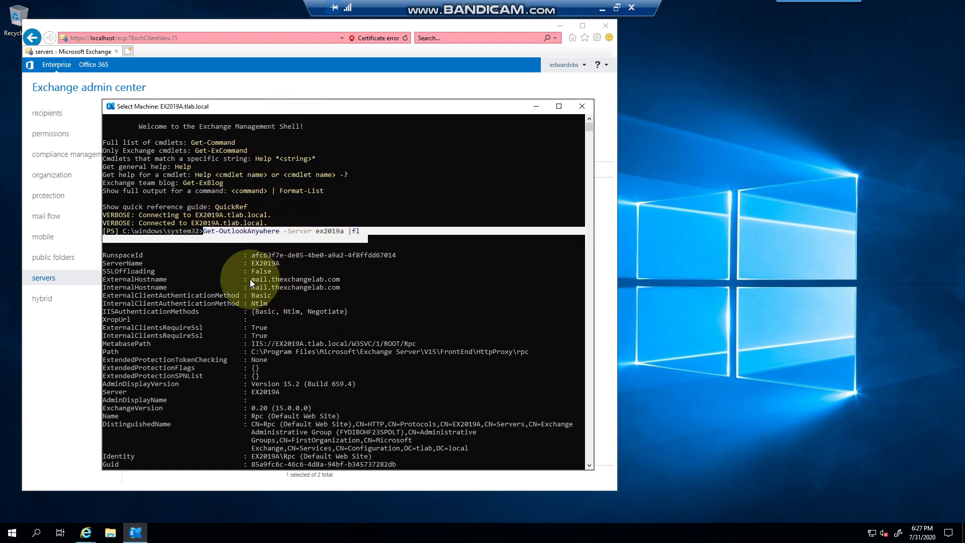
left_click_drag(249, 279, 341, 287)
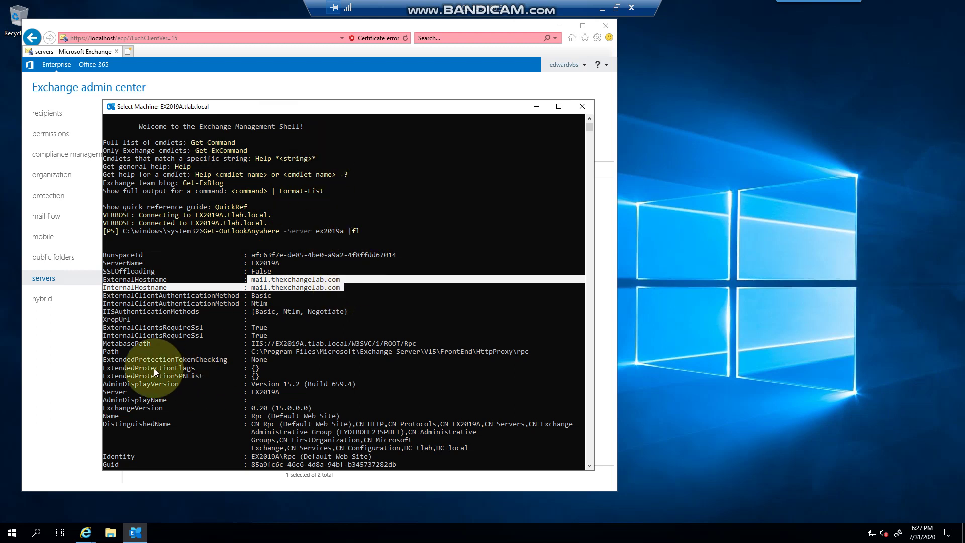
left_click(72, 370)
Step: Open the Help > Show Command Logging window and move it aside
left_click(580, 66)
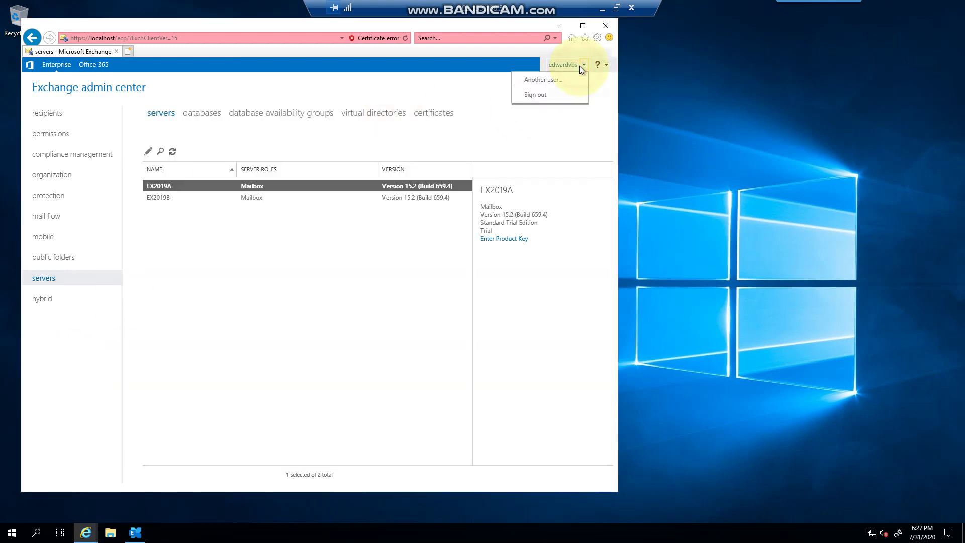
left_click(607, 64)
left_click(561, 104)
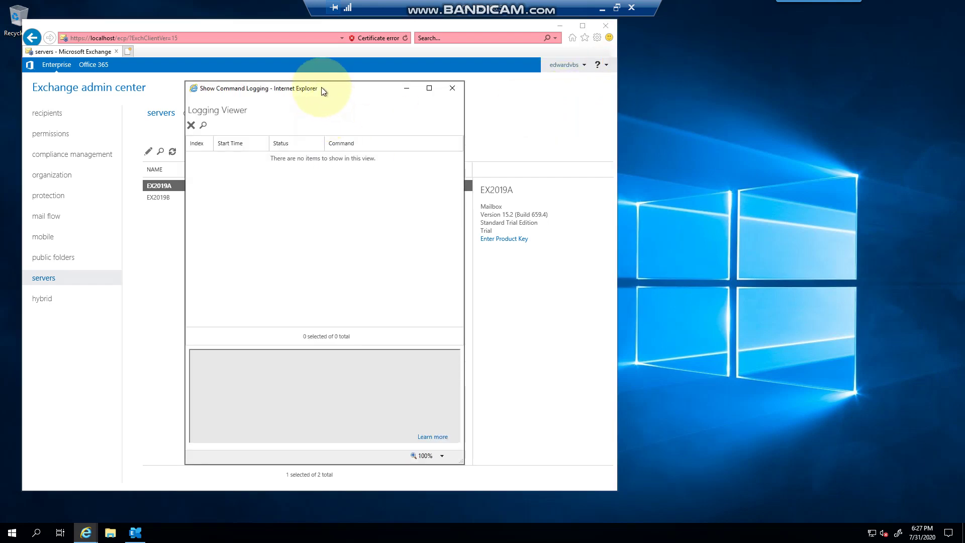
left_click_drag(321, 86, 445, 91)
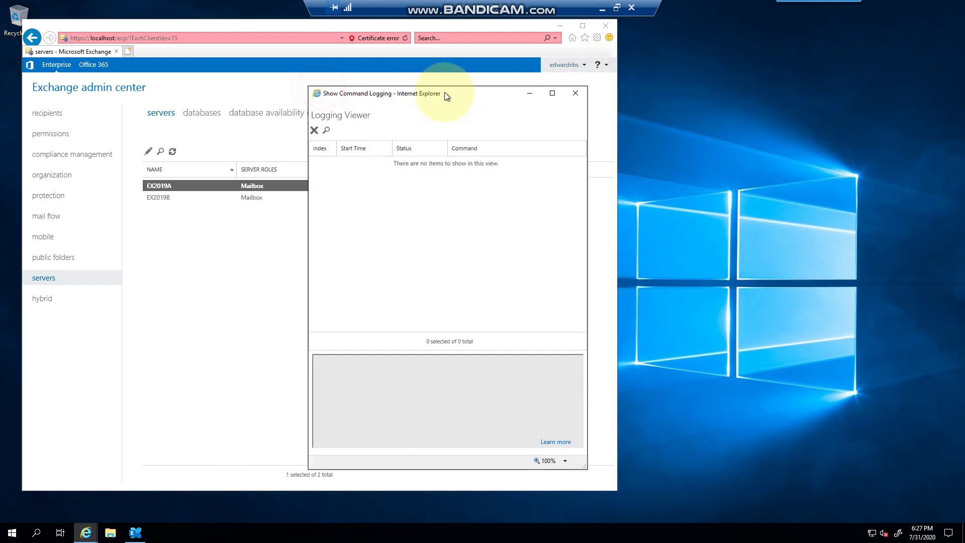
Step: Give EX2019B mail.thexchangelab.com host names, Basic authentication, no SSL offloading, and save
double_click(236, 198)
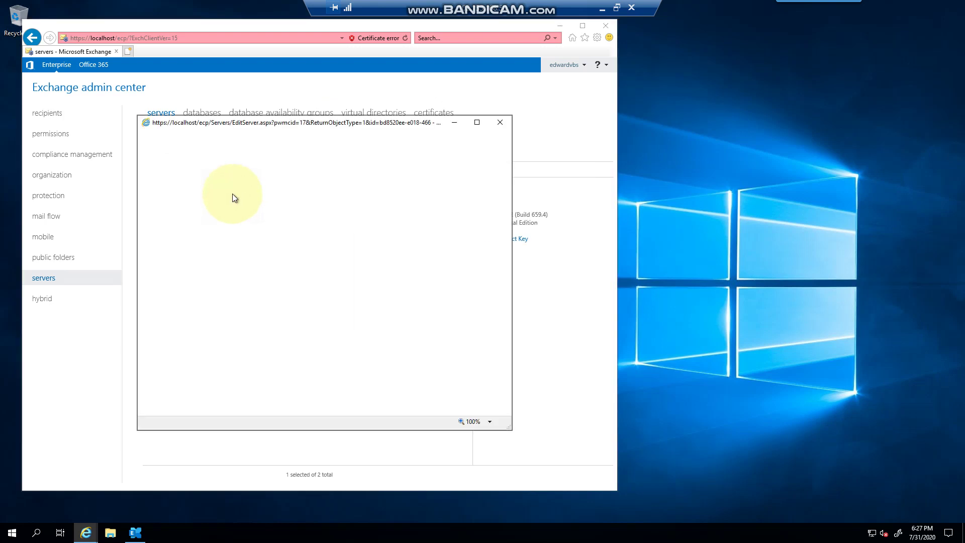
left_click(176, 282)
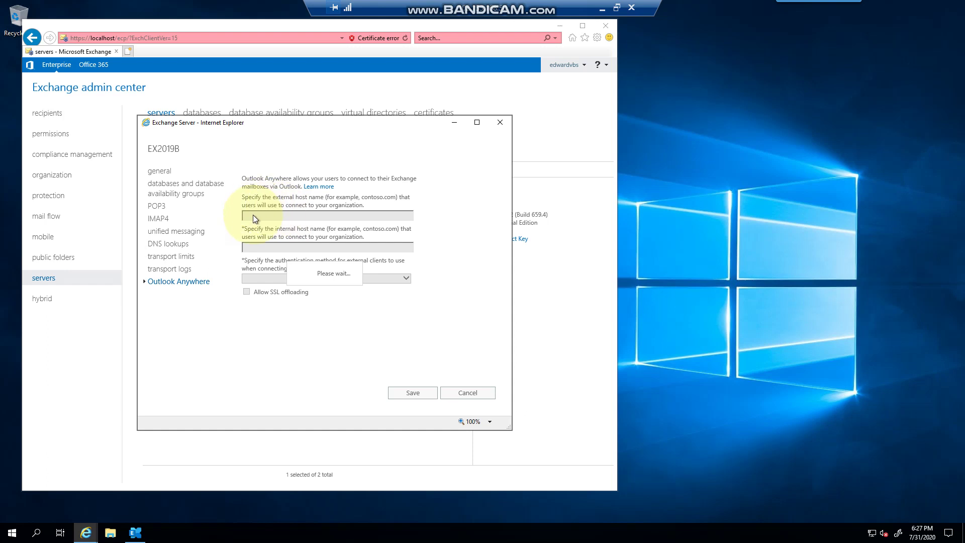
left_click(281, 218)
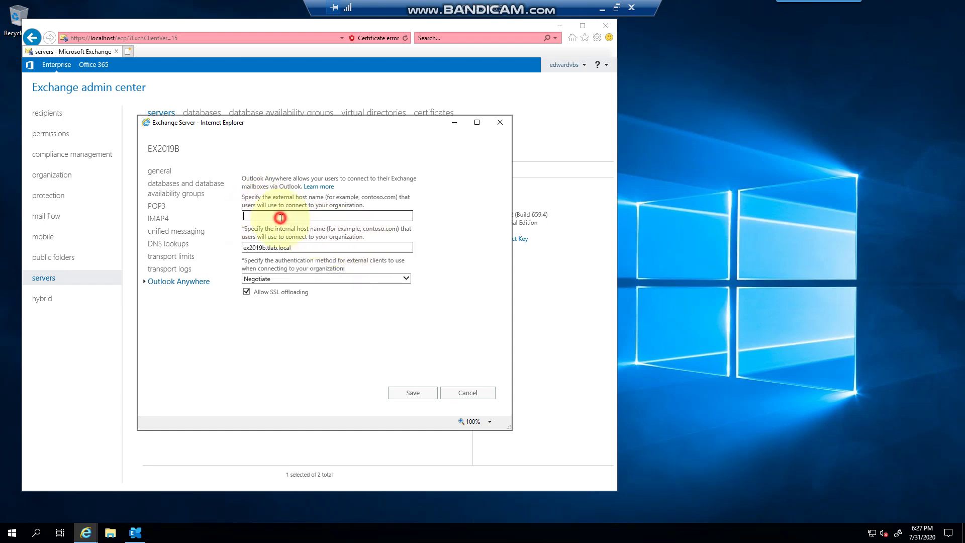
type("mail.thexchangelab.com")
left_click_drag(307, 246, 197, 242)
type("mail.thexchangelab.com")
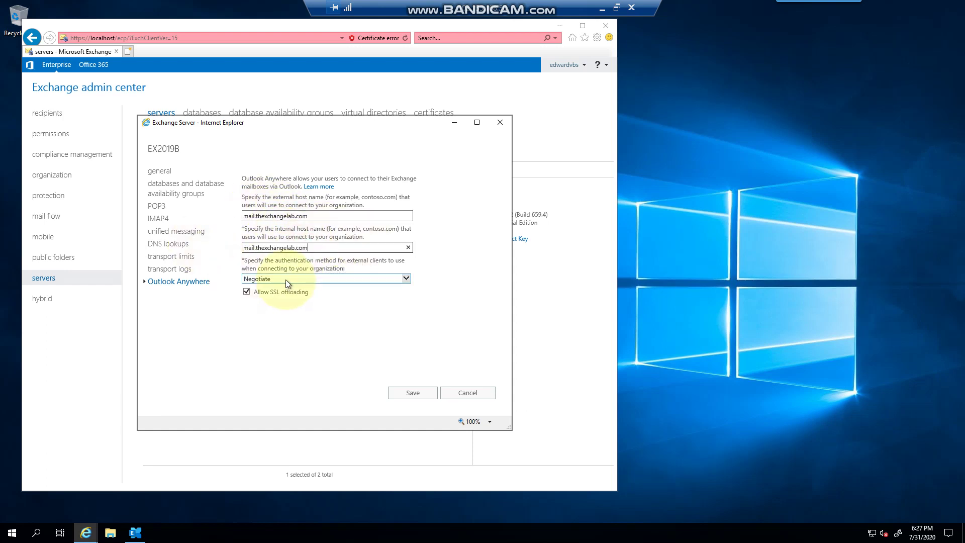
left_click(286, 279)
left_click(269, 283)
left_click(246, 291)
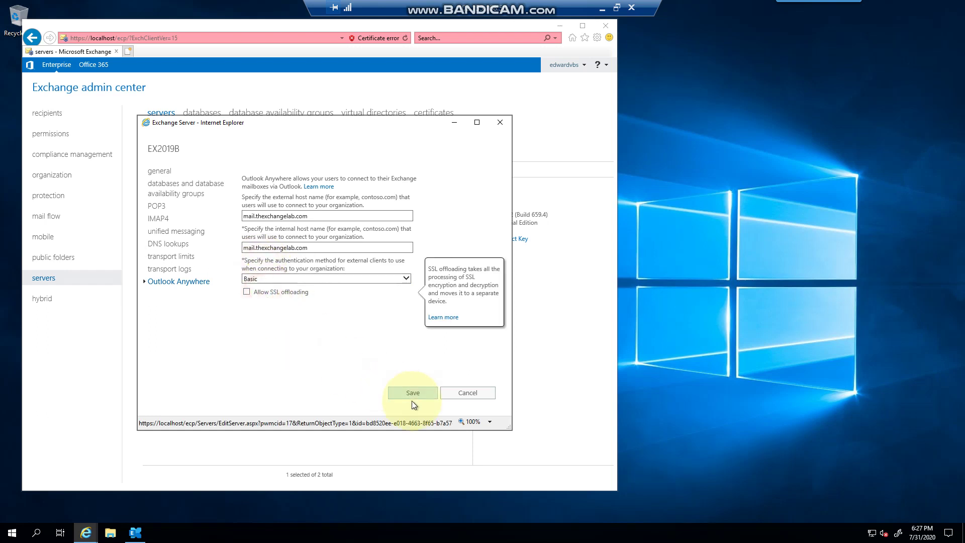
left_click(410, 396)
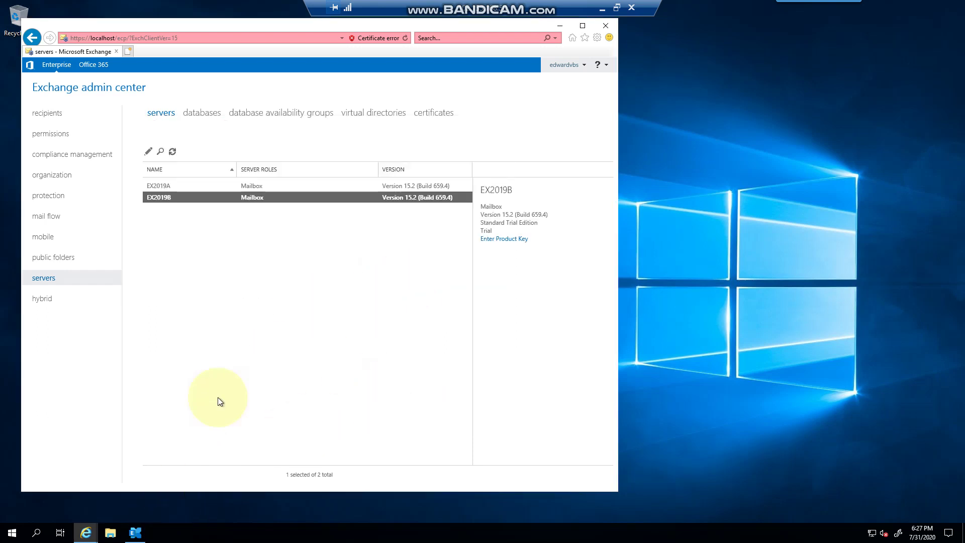
Step: Widen the command log and select the full Set-OutlookAnywhere command text for EX2019B
mouse_move(86, 531)
left_click(235, 497)
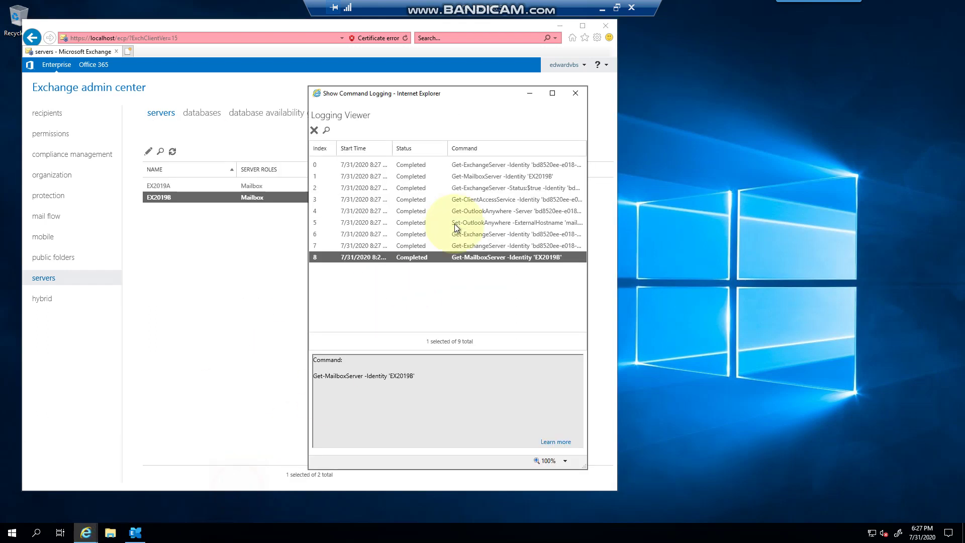
left_click_drag(587, 201, 846, 211)
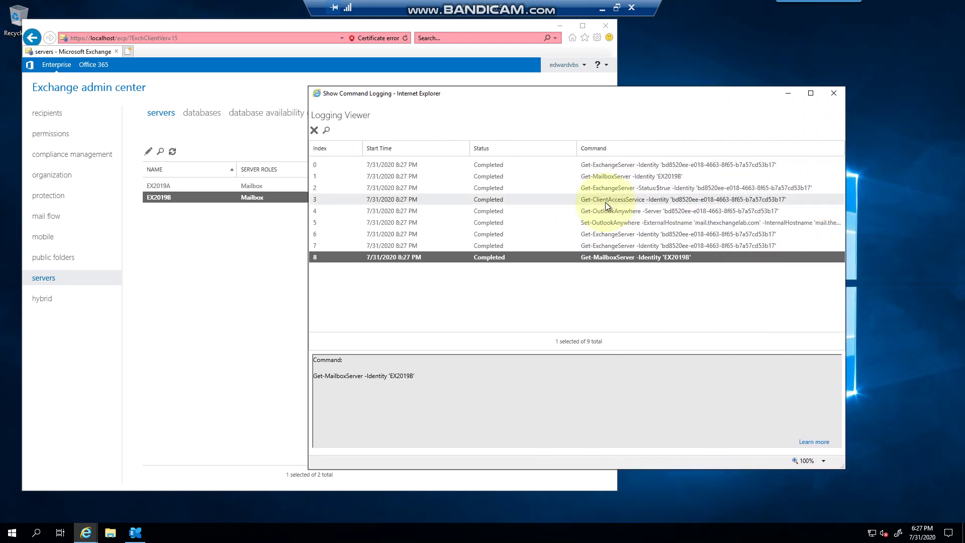
left_click(638, 178)
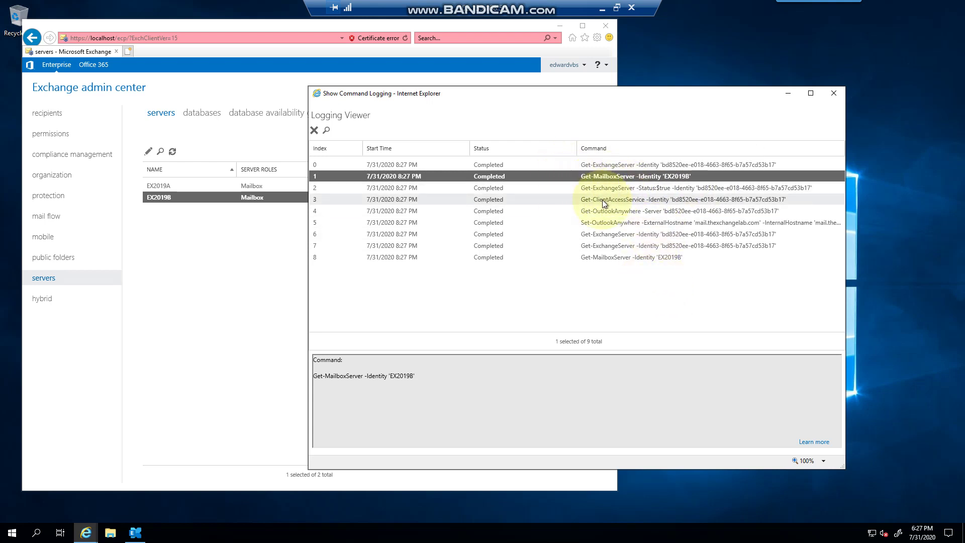
left_click(661, 199)
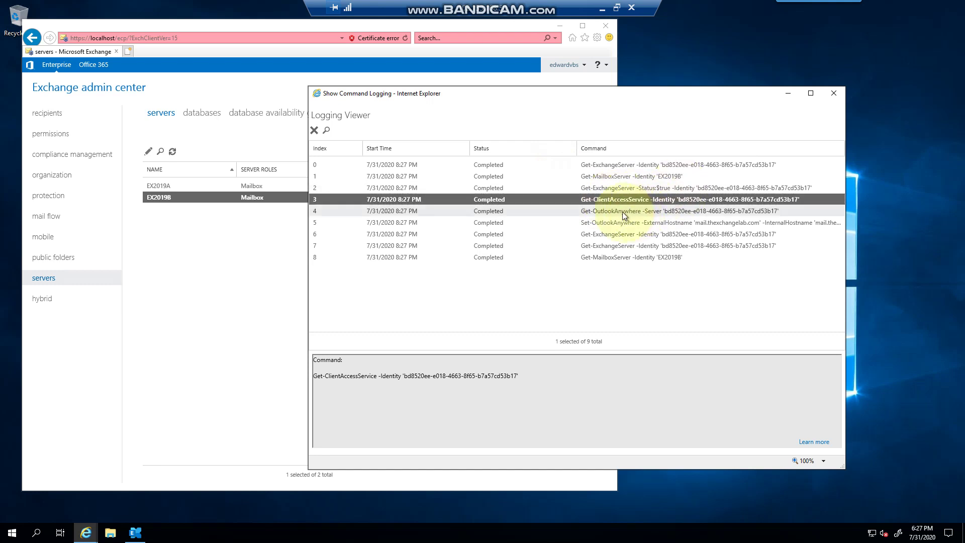
left_click(586, 223)
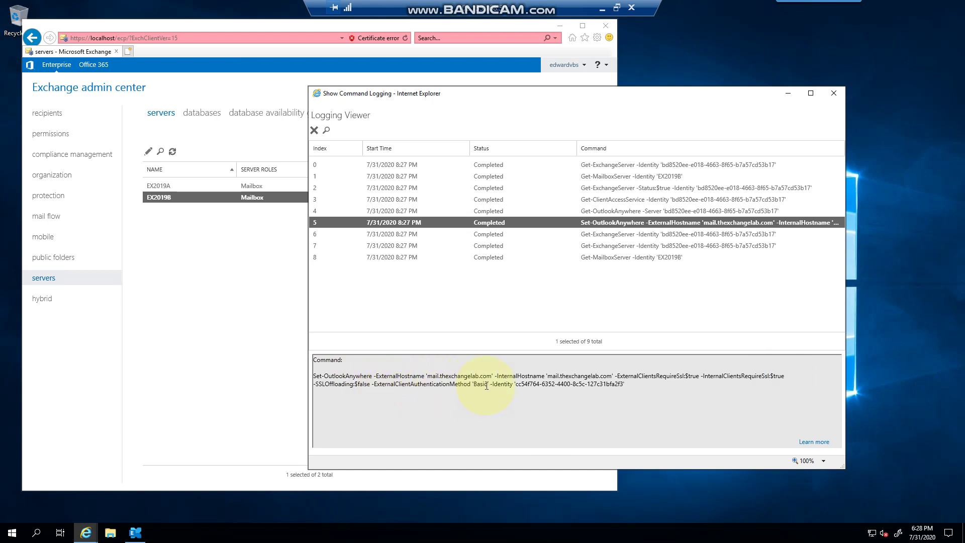
left_click(315, 378)
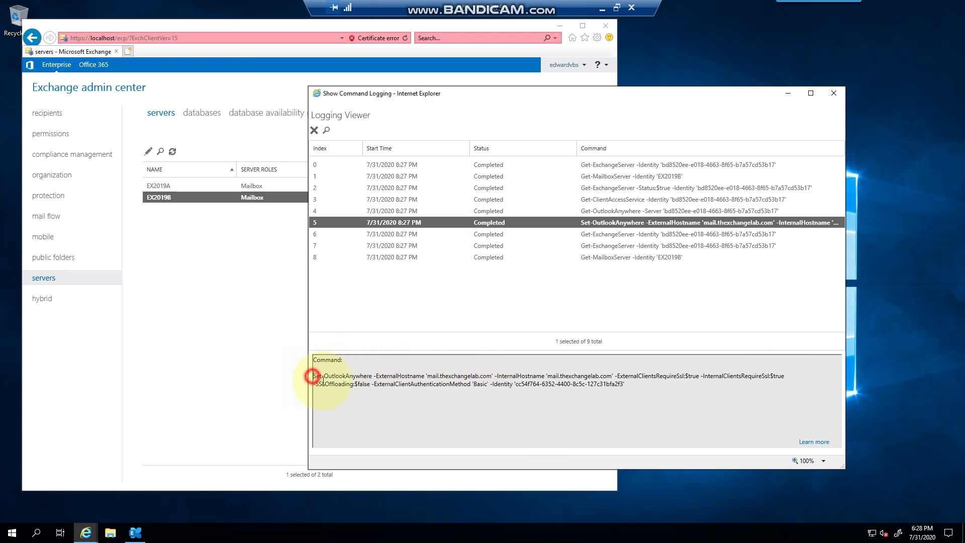
left_click_drag(487, 384, 314, 376)
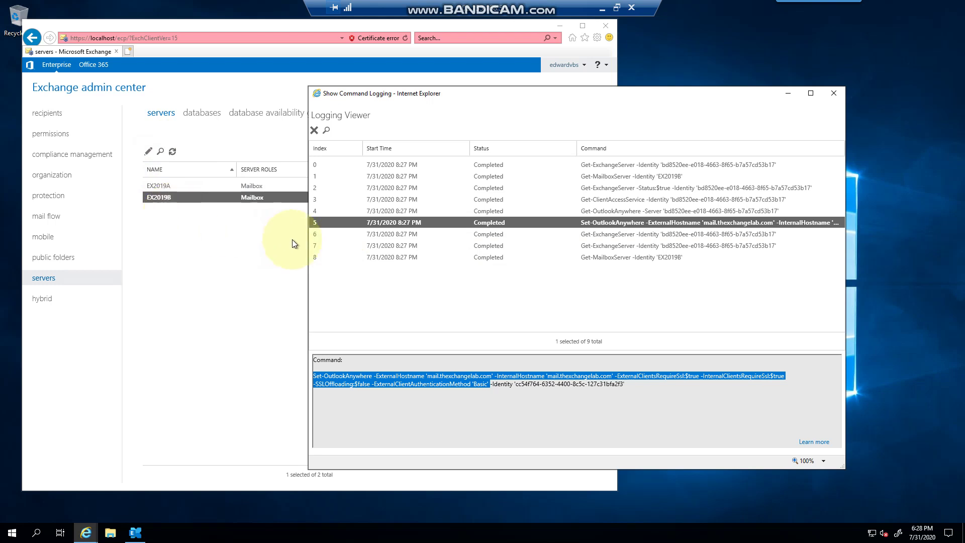
Step: Clear the Shell, run Get-OutlookAnywhere -Server ex2019b |fl, and highlight host name and Basic authentication
left_click(136, 532)
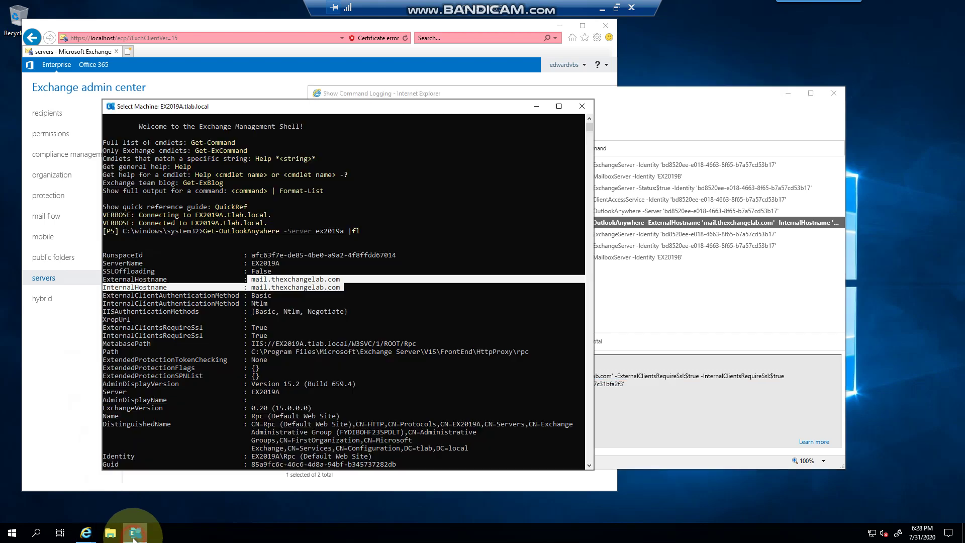
left_click(402, 303)
type("cls")
key("Return")
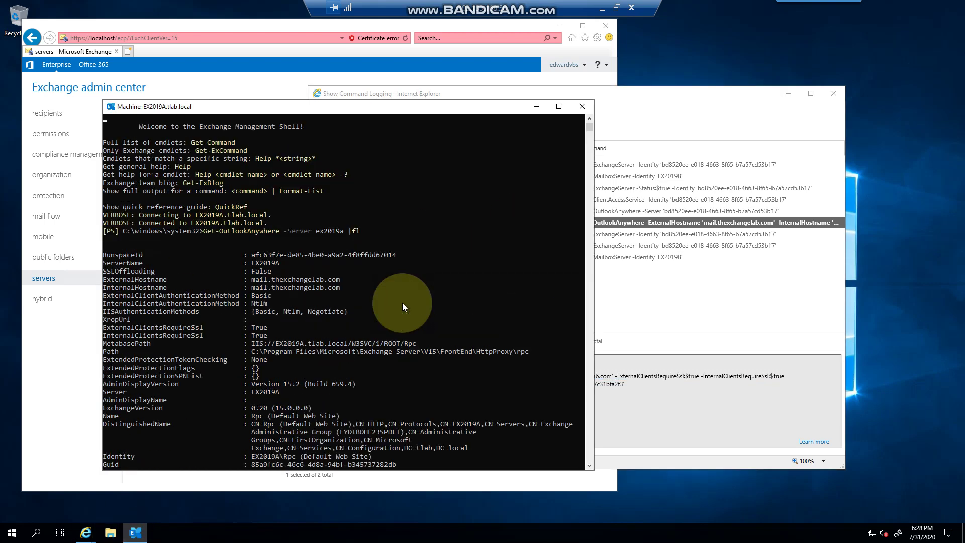
key("Up")
key("Up")
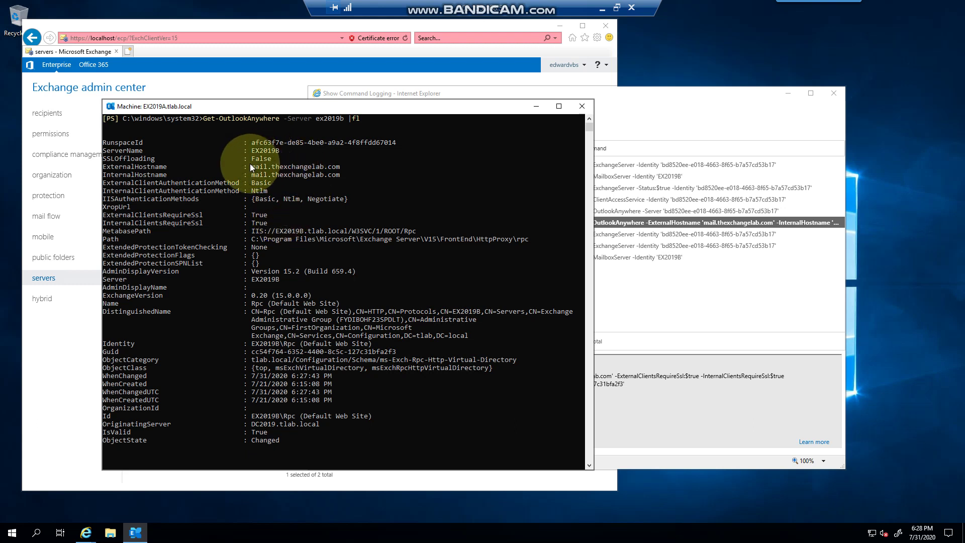
left_click_drag(248, 167, 337, 172)
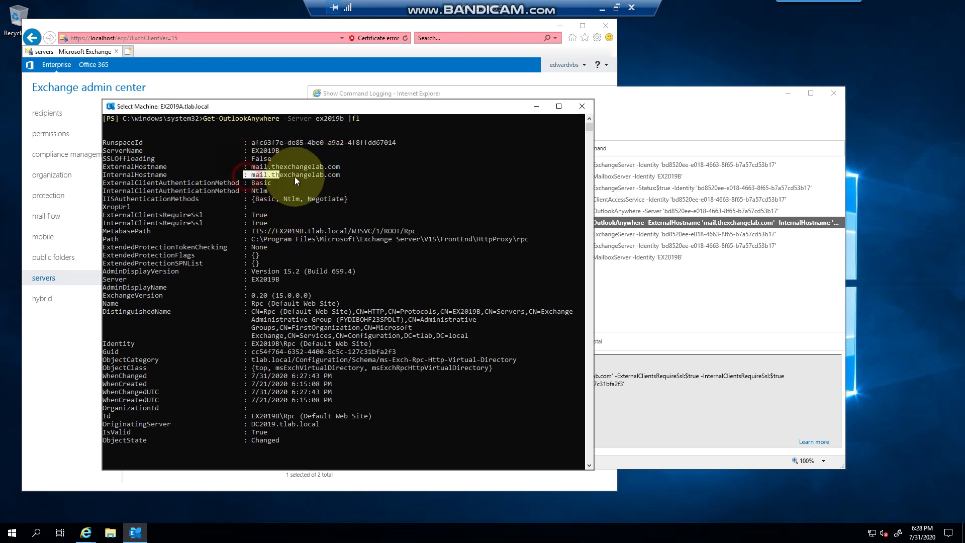
left_click_drag(246, 184, 336, 204)
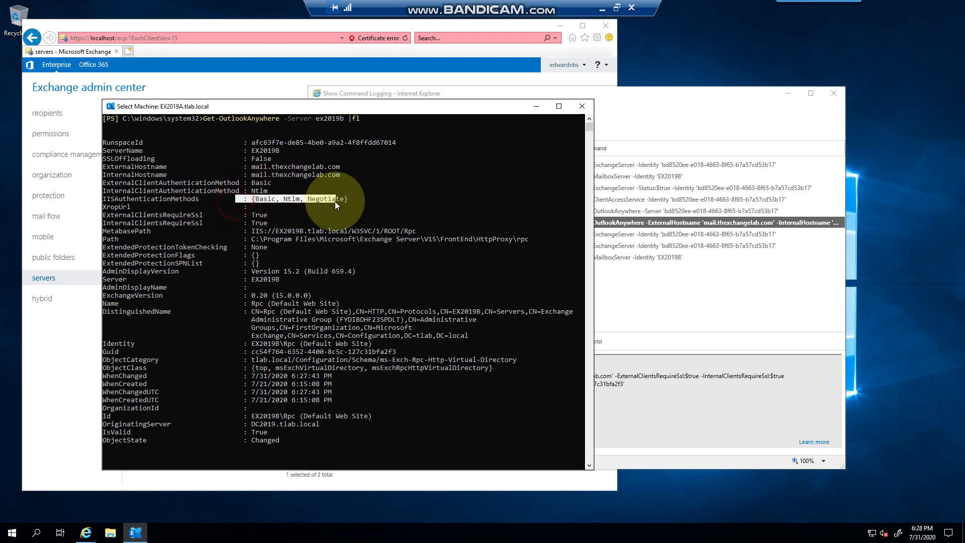
left_click(345, 222)
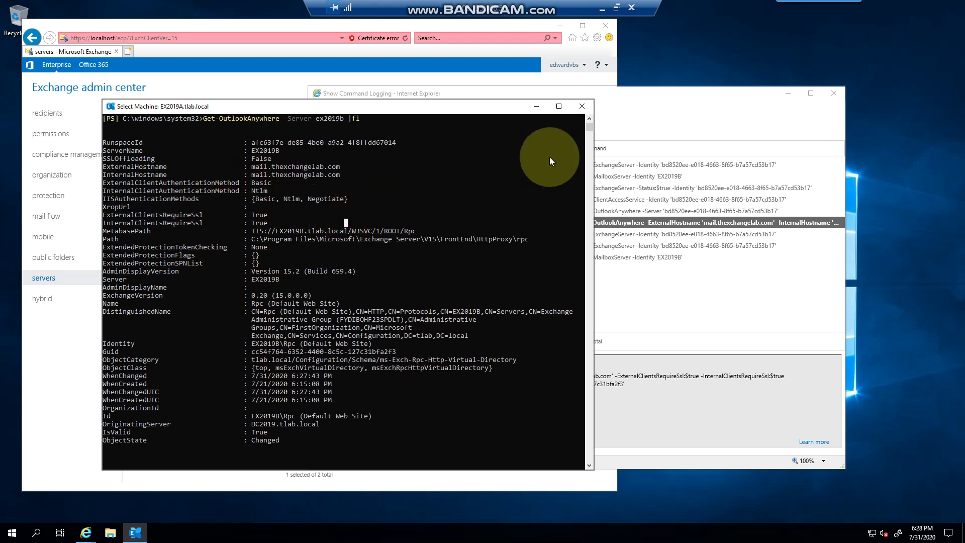